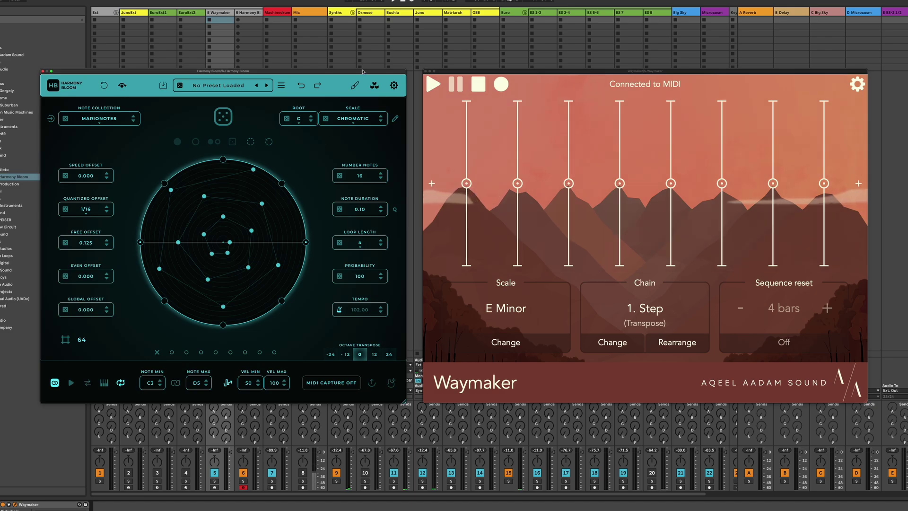
# Step: Play Harmony Bloom's 16-note pattern briefly, then stop playback
pyautogui.press('space')
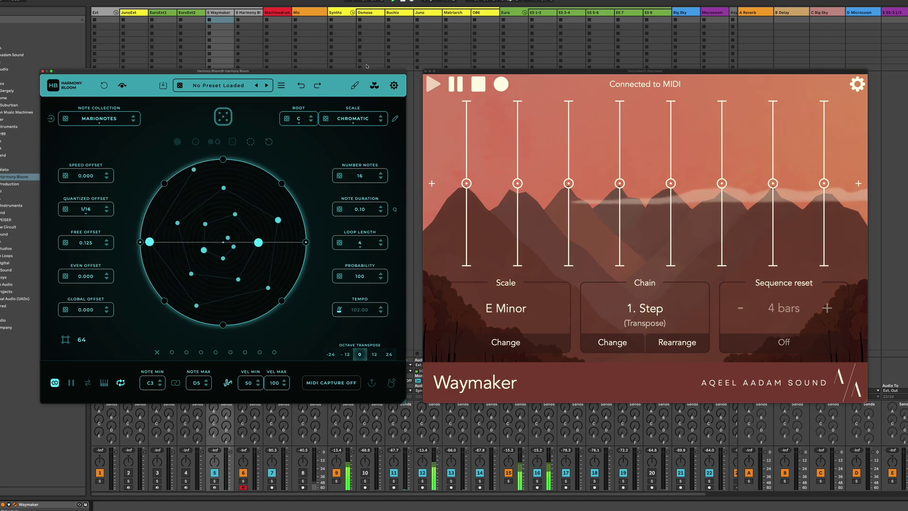
pyautogui.press('space')
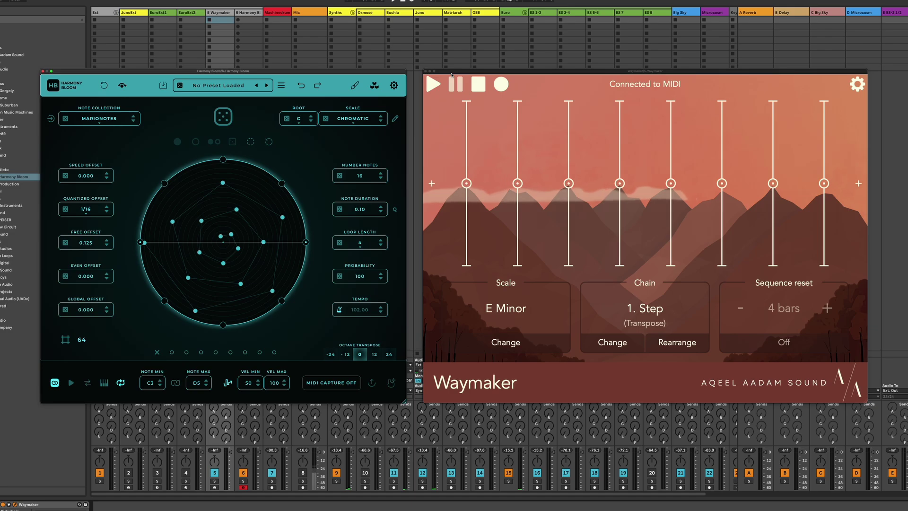
# Step: Bring Waymaker forward and open its Transpose MIDI step editor showing 8 quarter-note steps
pyautogui.click(452, 75)
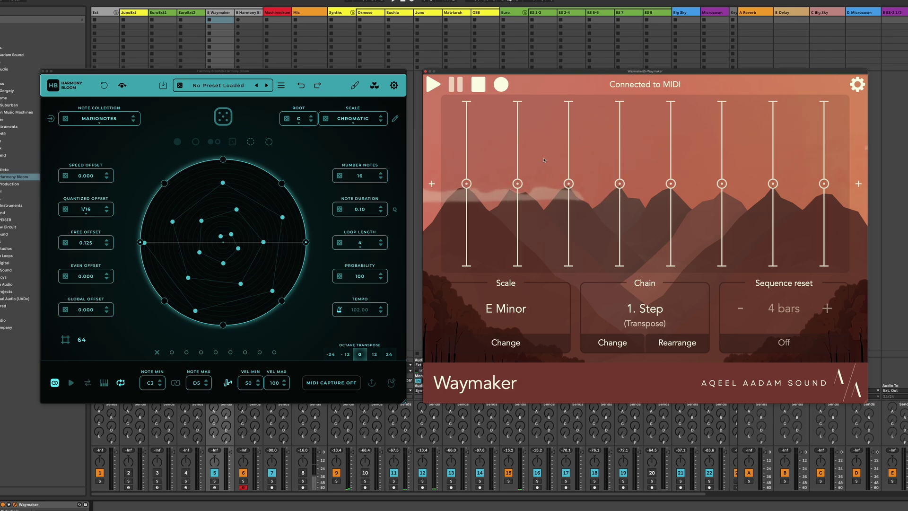
pyautogui.click(265, 72)
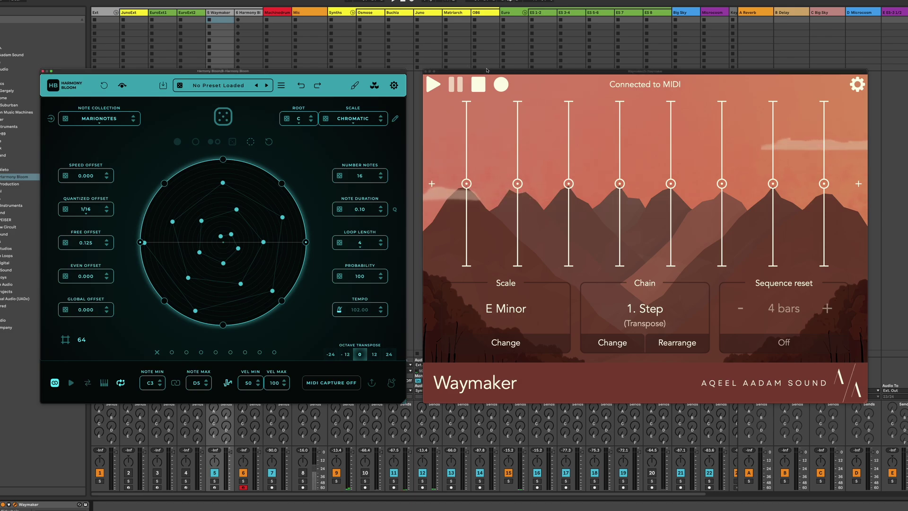
pyautogui.click(484, 72)
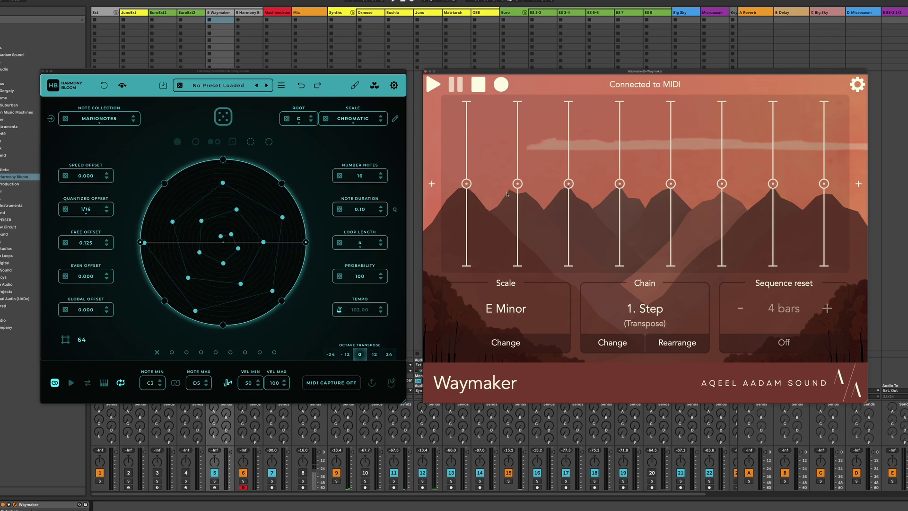
pyautogui.click(516, 206)
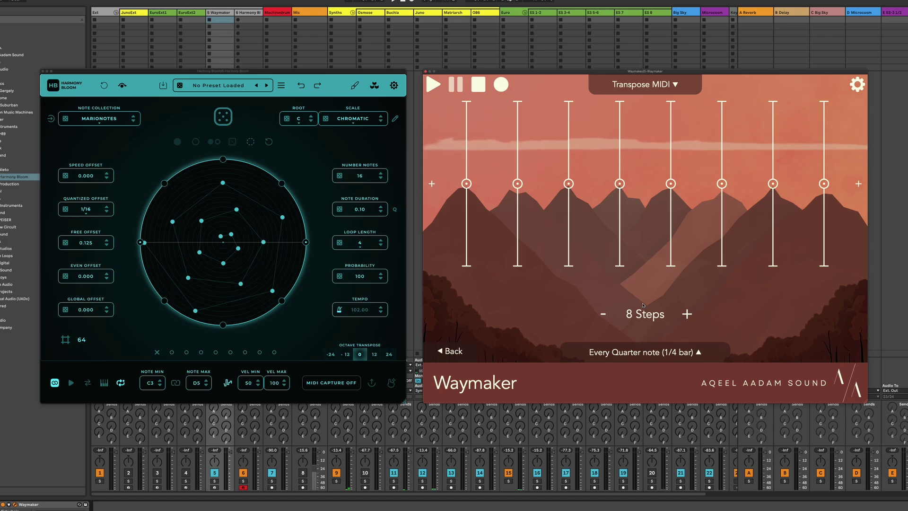
# Step: Cut the transpose sequence to 4 steps advancing every whole note (1 bar)
pyautogui.click(604, 314)
pyautogui.click(604, 314)
pyautogui.click(604, 314)
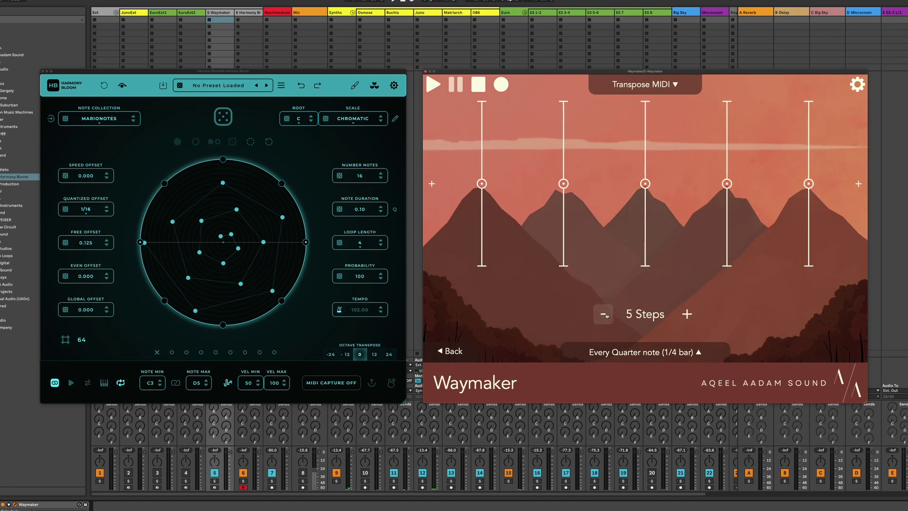
pyautogui.click(603, 314)
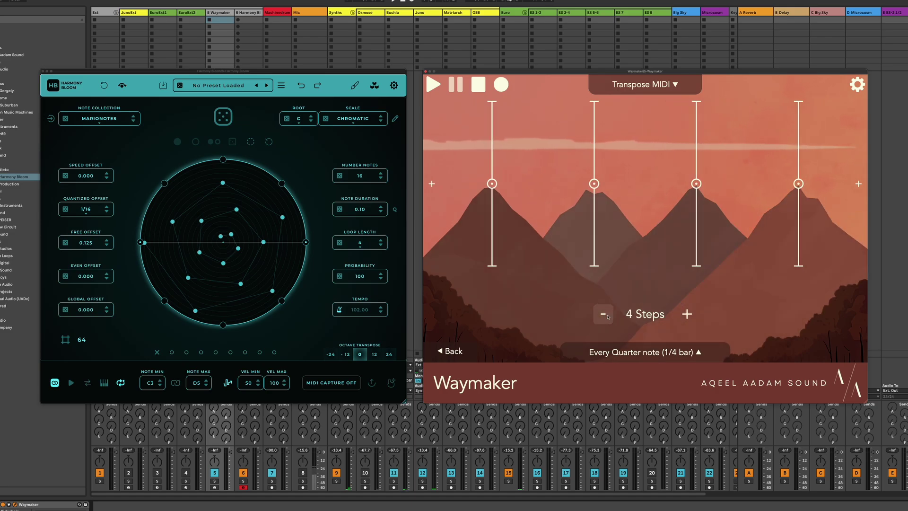
pyautogui.click(652, 359)
pyautogui.moveTo(758, 297); pyautogui.dragTo(755, 261)
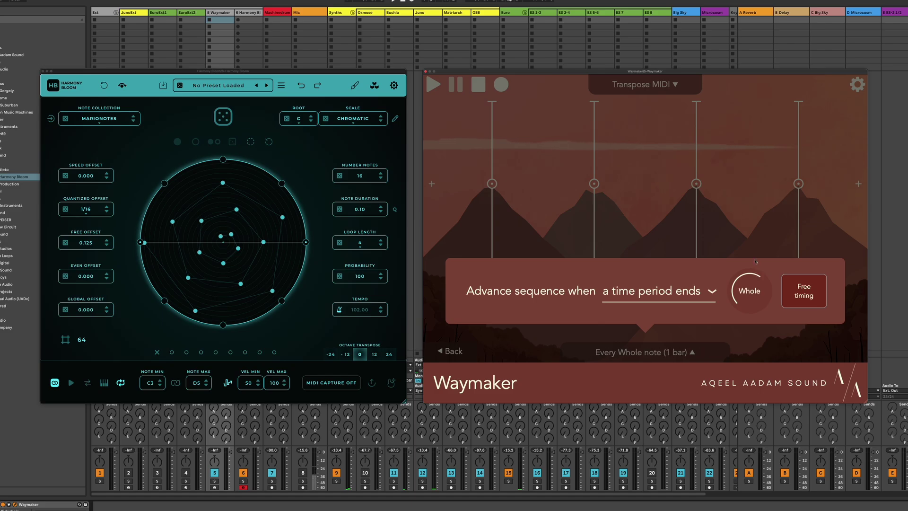
# Step: Raise the second step to +5th, nudge the third up, and lift the fourth to +2nd
pyautogui.click(739, 225)
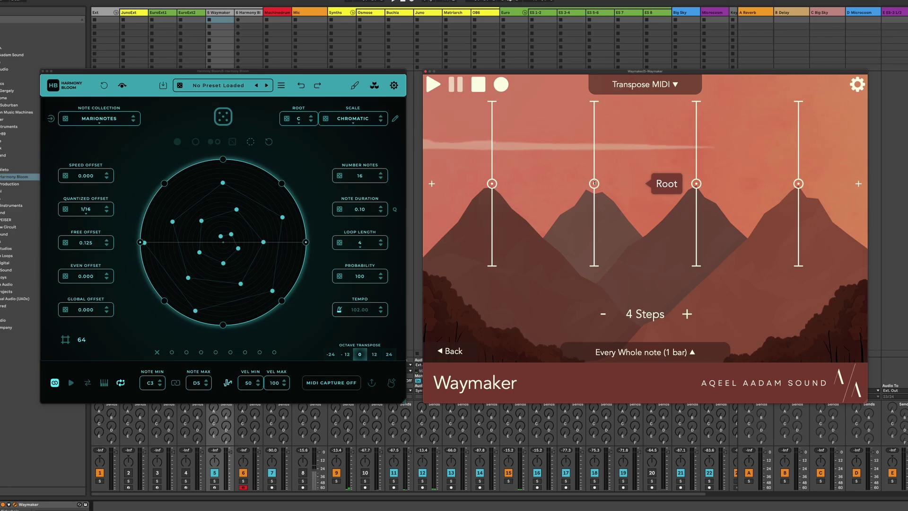
pyautogui.moveTo(595, 183); pyautogui.dragTo(596, 165)
pyautogui.moveTo(697, 183); pyautogui.dragTo(697, 178)
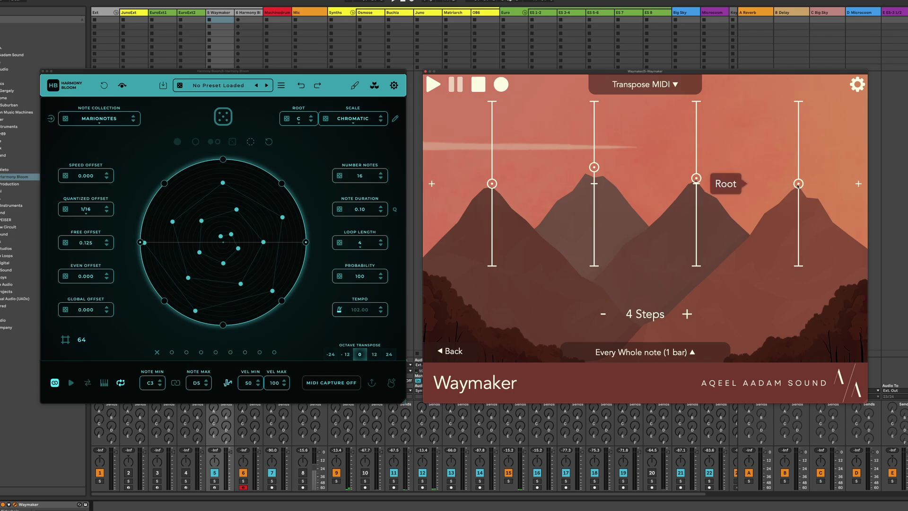
pyautogui.moveTo(799, 185); pyautogui.dragTo(798, 173)
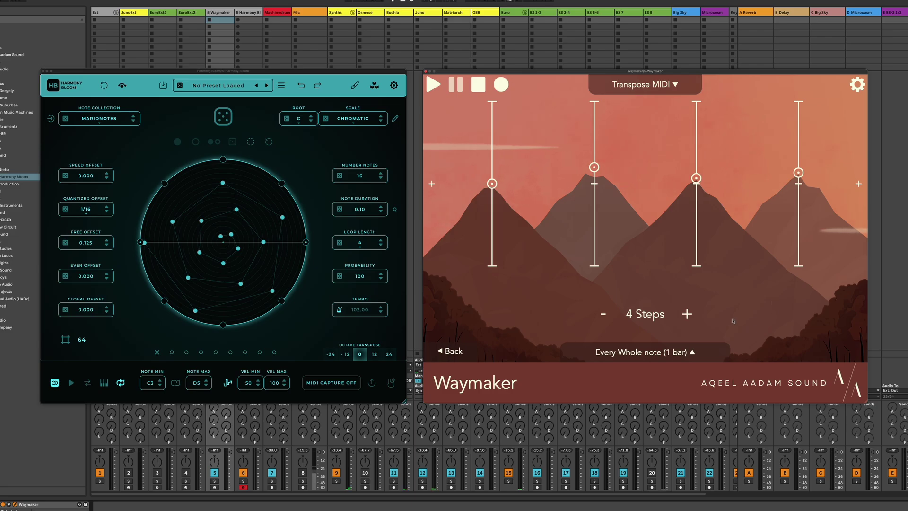
# Step: Start playback and drop the second step to -2nd, just below the root
pyautogui.press('space')
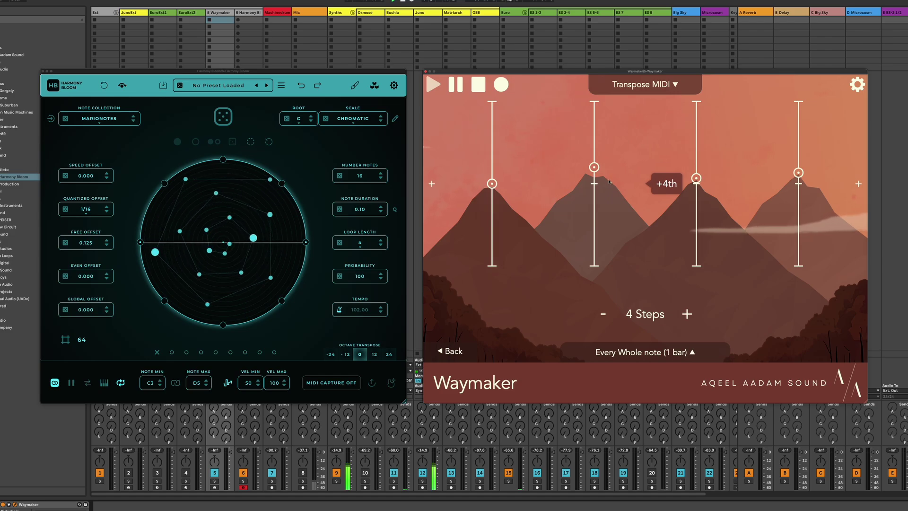
pyautogui.moveTo(599, 169); pyautogui.dragTo(595, 189)
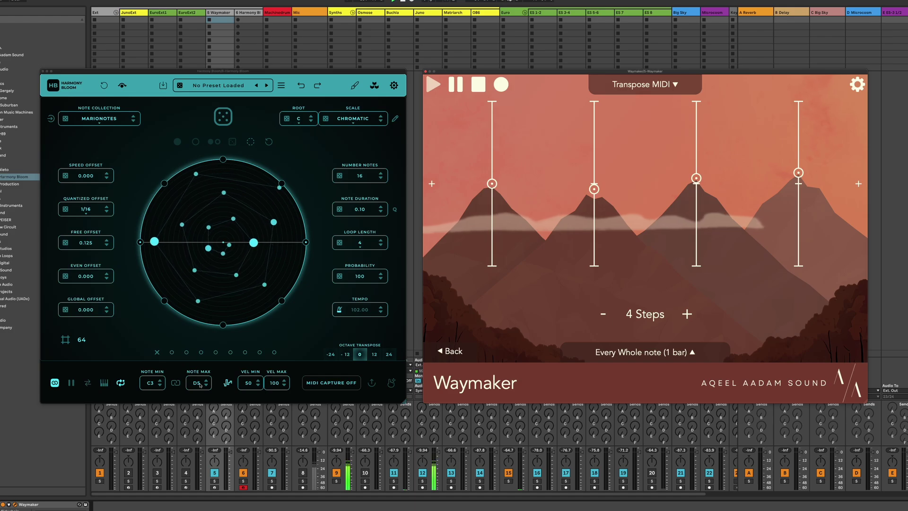
# Step: Lower Harmony Bloom's highest allowed note to D#4 and set the quantized offset to 1/32
pyautogui.moveTo(198, 384); pyautogui.dragTo(200, 389)
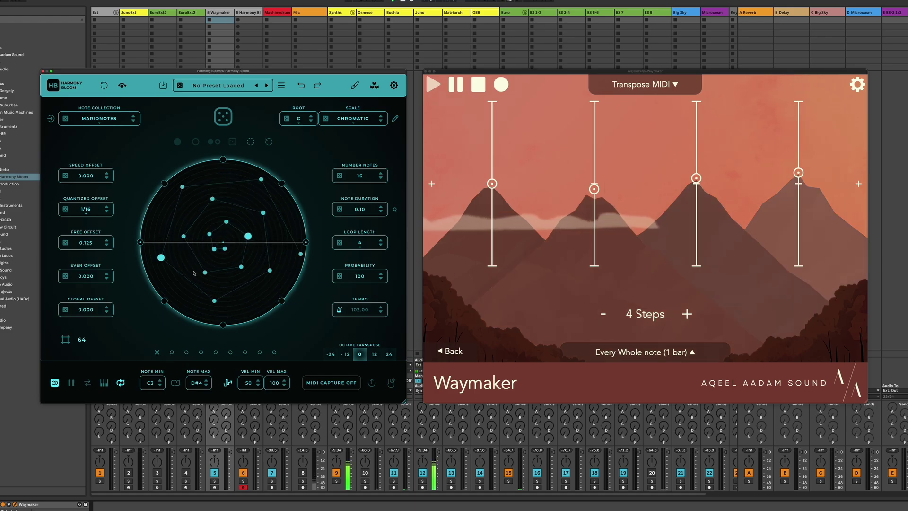
pyautogui.click(94, 210)
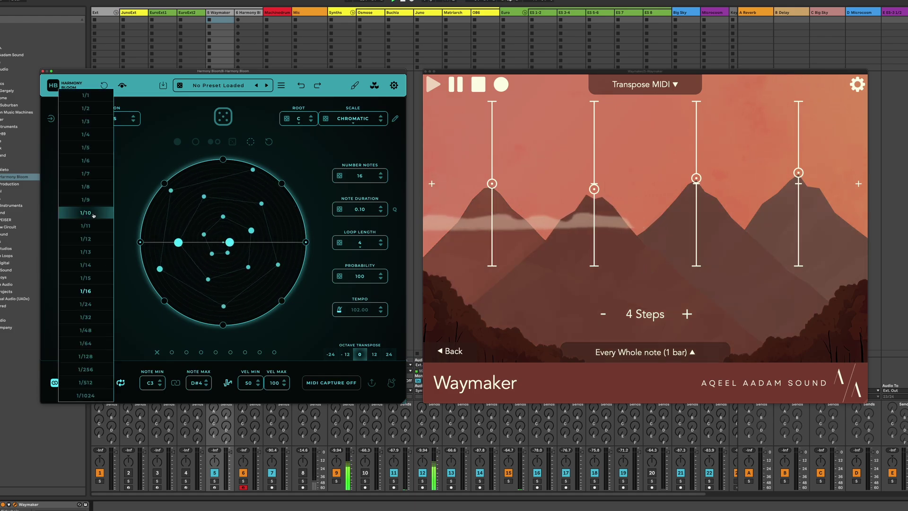
pyautogui.click(100, 317)
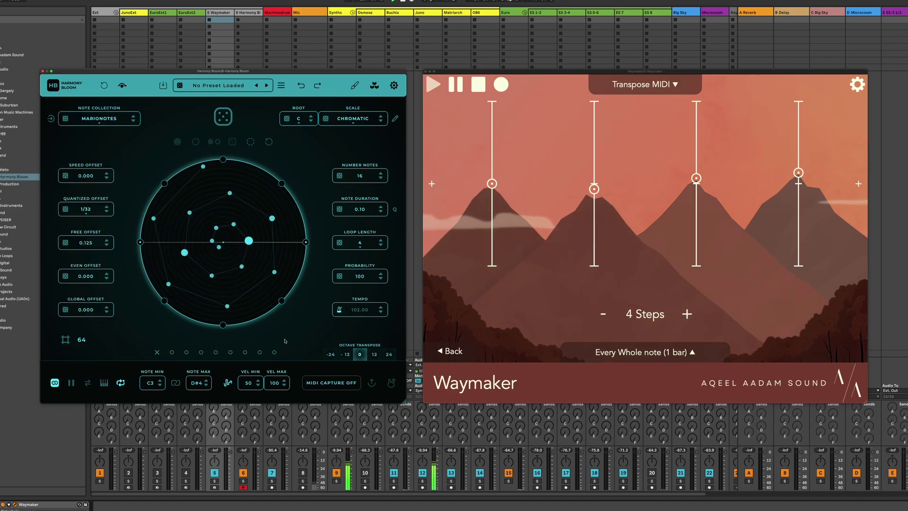
pyautogui.scroll(9, 199, 378)
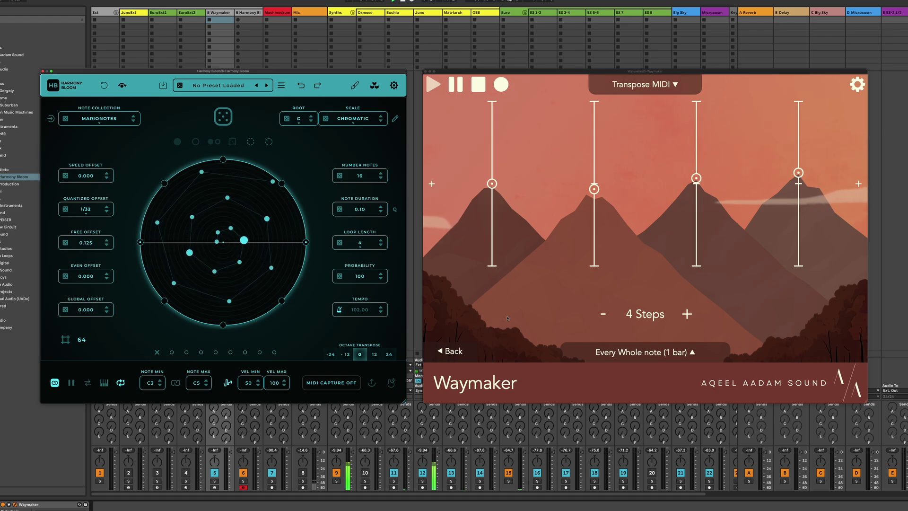
# Step: Stop playback and change the quantized offset to 1/16
pyautogui.press('space')
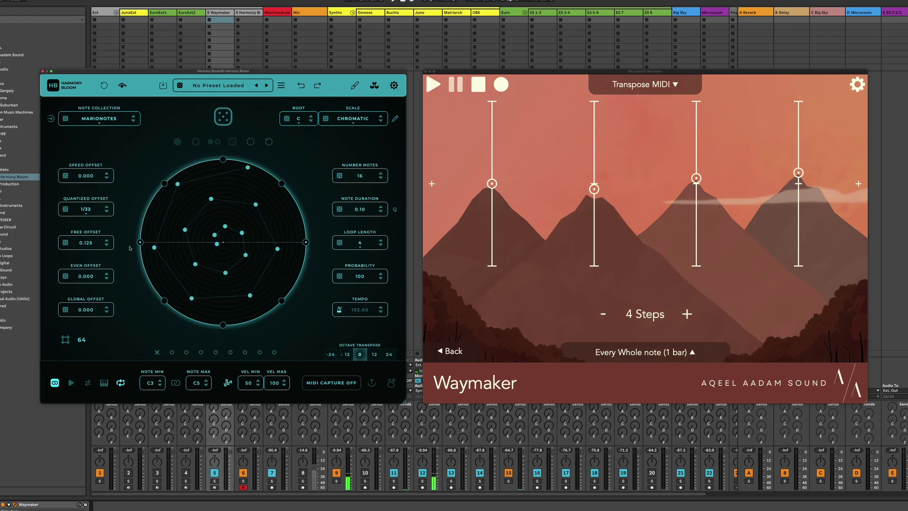
pyautogui.click(93, 212)
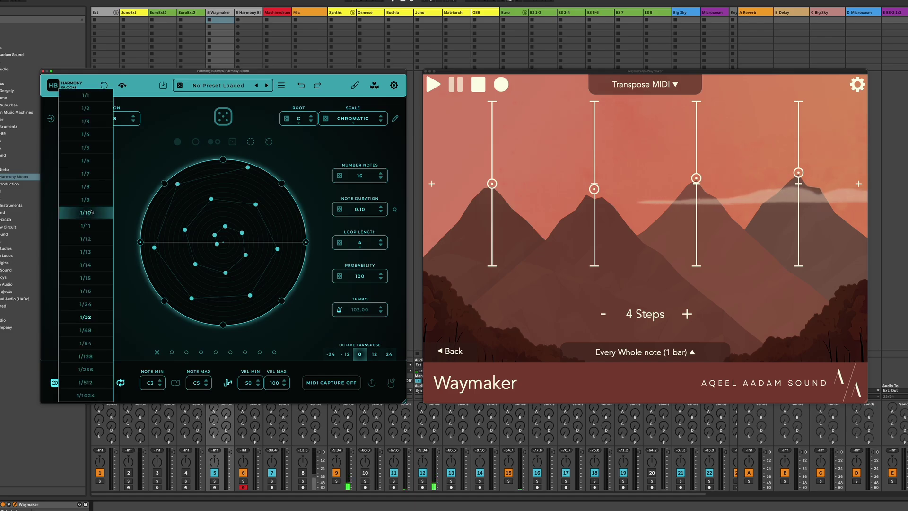
pyautogui.click(96, 291)
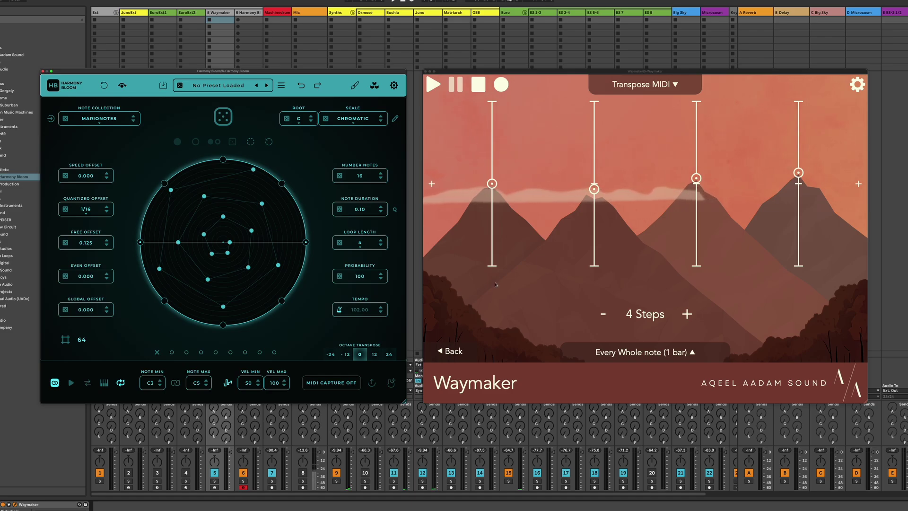
# Step: Return steps two and three to Root and raise the fourth step to +Octave
pyautogui.moveTo(600, 188)
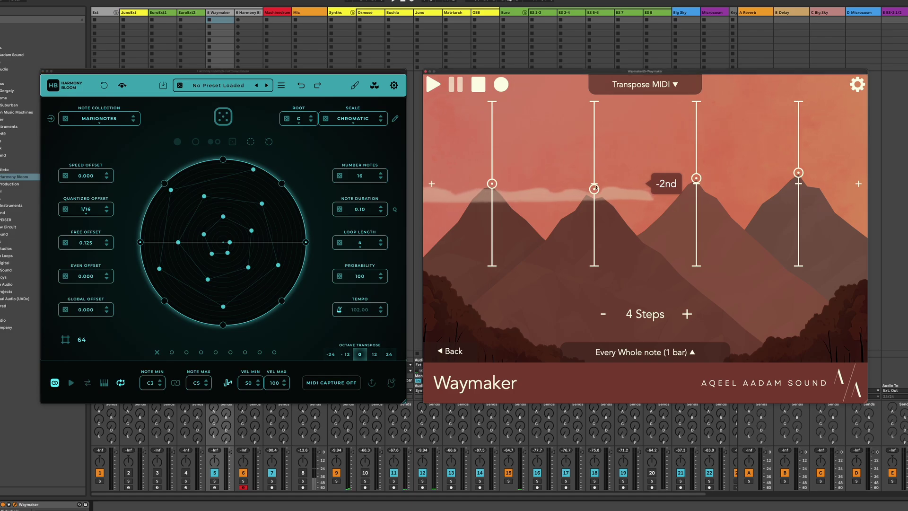
pyautogui.moveTo(596, 189); pyautogui.dragTo(596, 183)
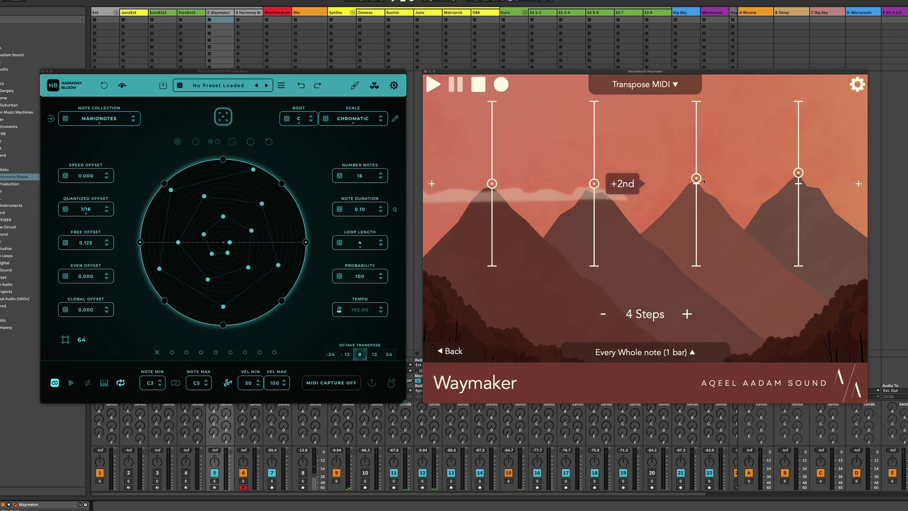
pyautogui.moveTo(705, 179); pyautogui.dragTo(703, 182)
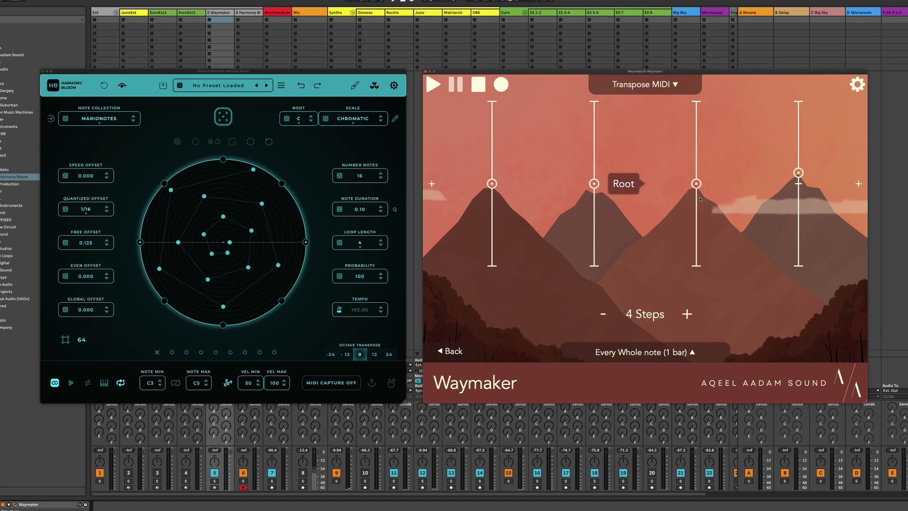
pyautogui.moveTo(795, 179)
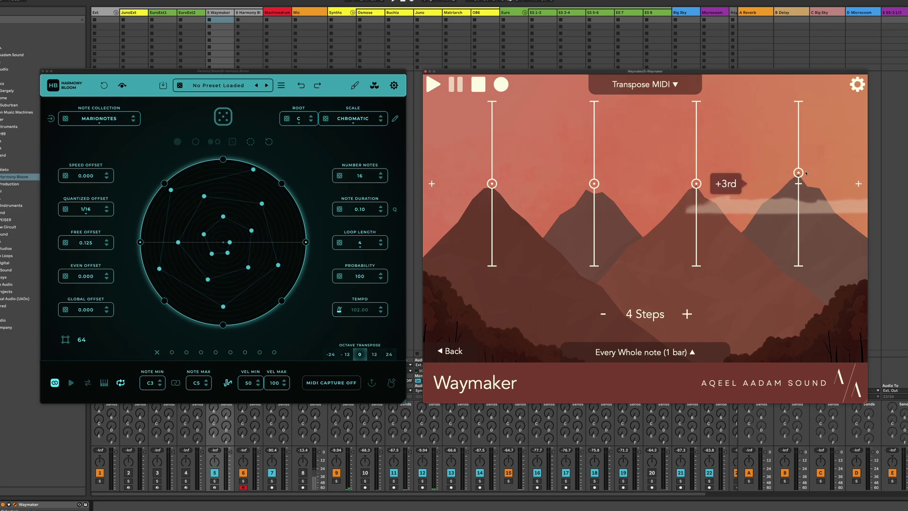
pyautogui.moveTo(794, 178); pyautogui.dragTo(803, 145)
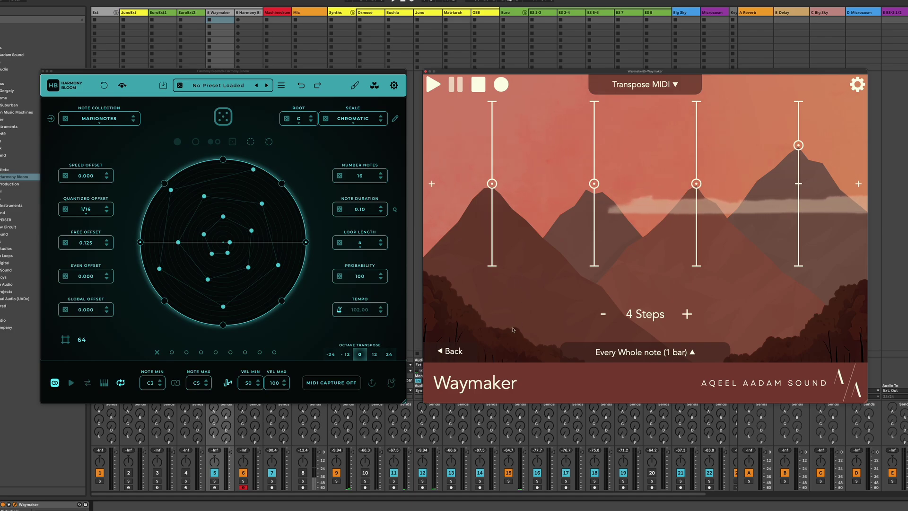
# Step: Start transport playback to hear the pattern through the transpose sequence
pyautogui.press('space')
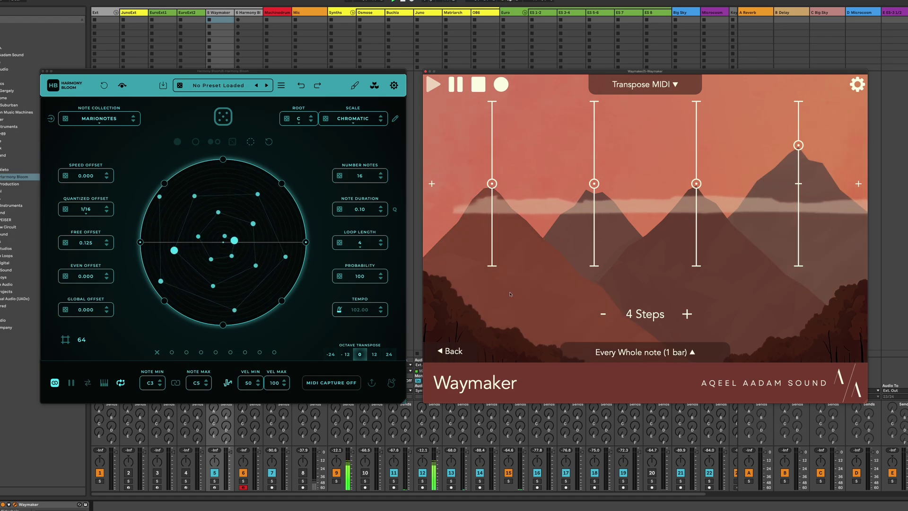
# Step: Change the sequence advance timing from whole note to half note (1/2 bar)
pyautogui.click(666, 352)
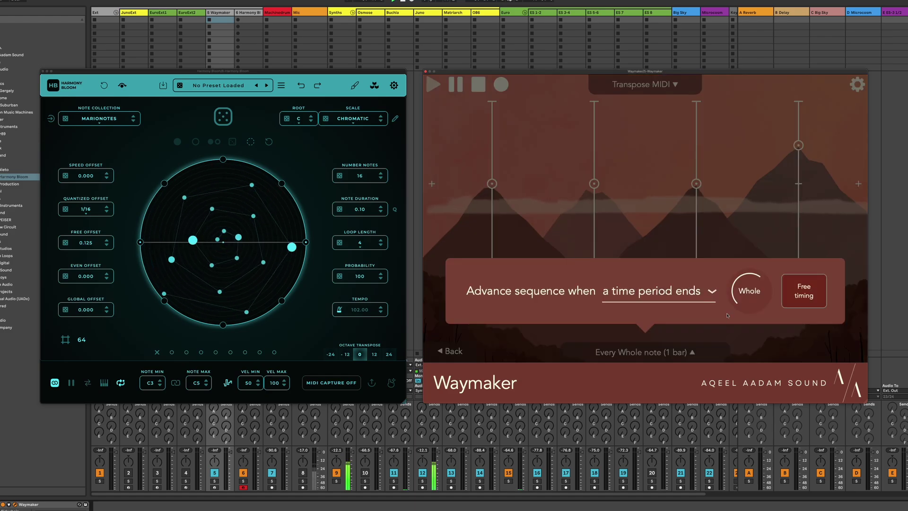
pyautogui.moveTo(750, 296); pyautogui.dragTo(750, 314)
pyautogui.click(748, 238)
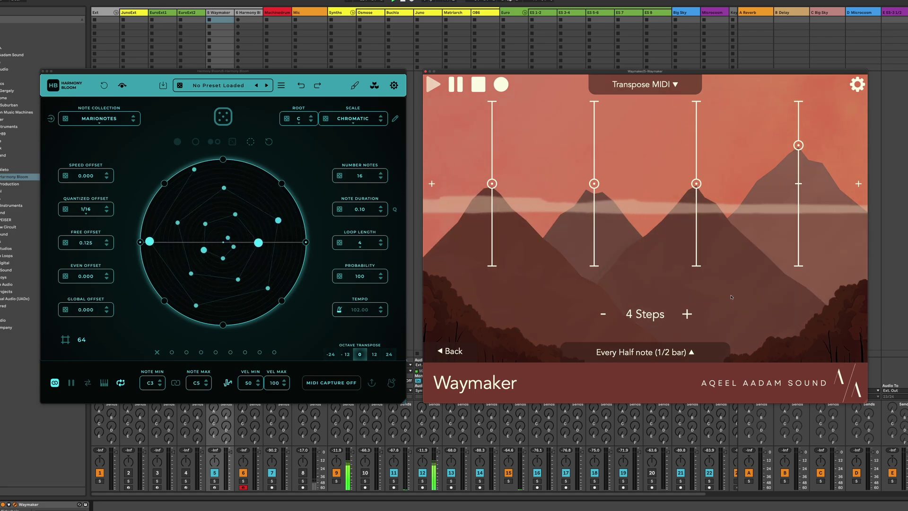
# Step: Stop playback and check the step values: three on Root, the fourth at +Octave
pyautogui.press('space')
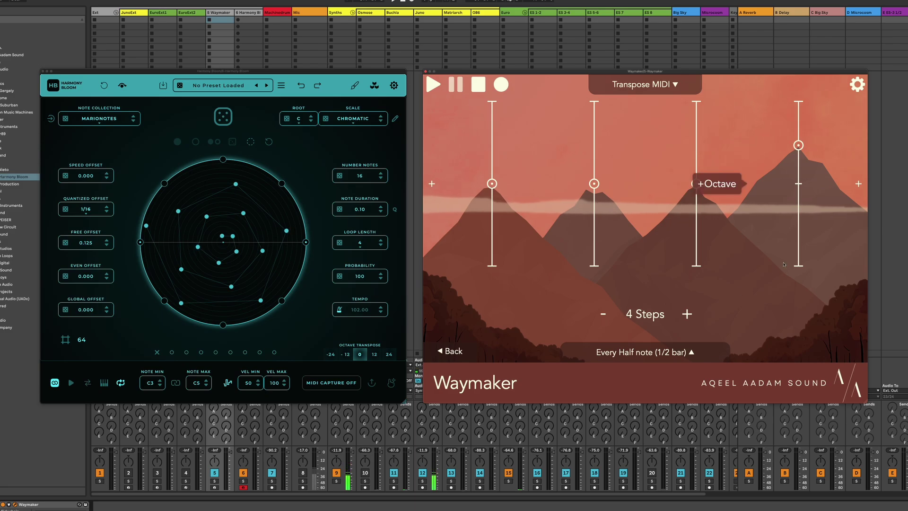
pyautogui.moveTo(822, 220)
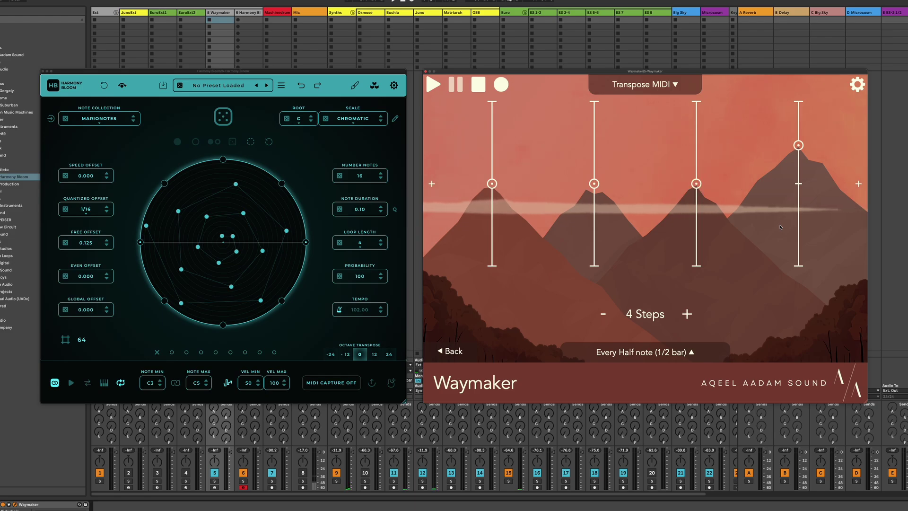
pyautogui.moveTo(816, 134)
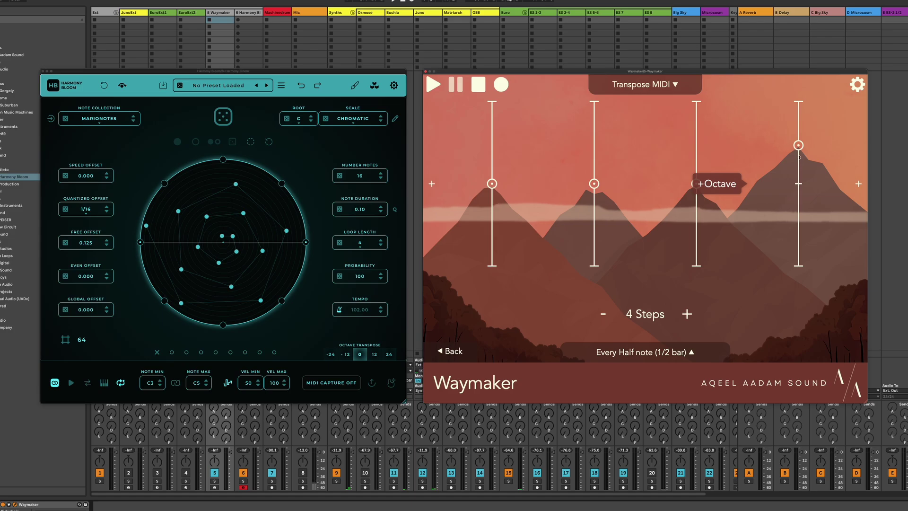
# Step: Drop the fourth step to +5th, start playback, and raise the second step to +2nd
pyautogui.click(799, 161)
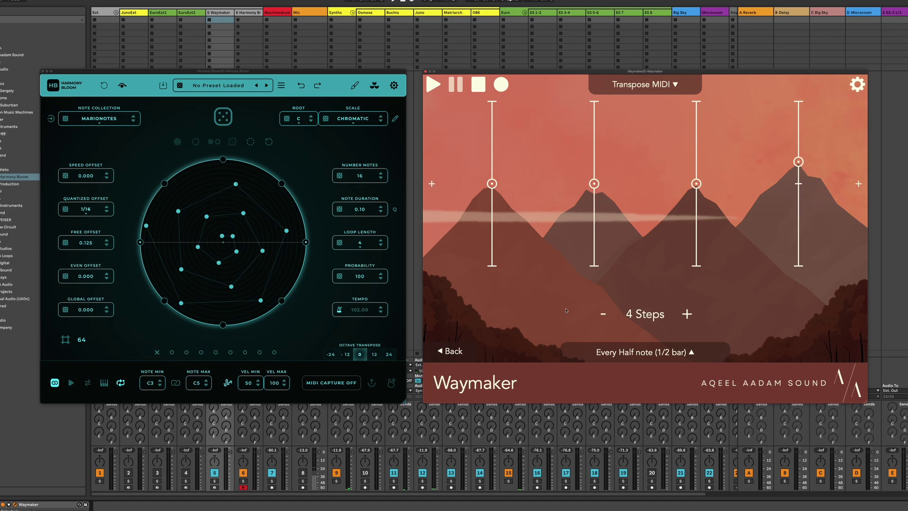
pyautogui.press('space')
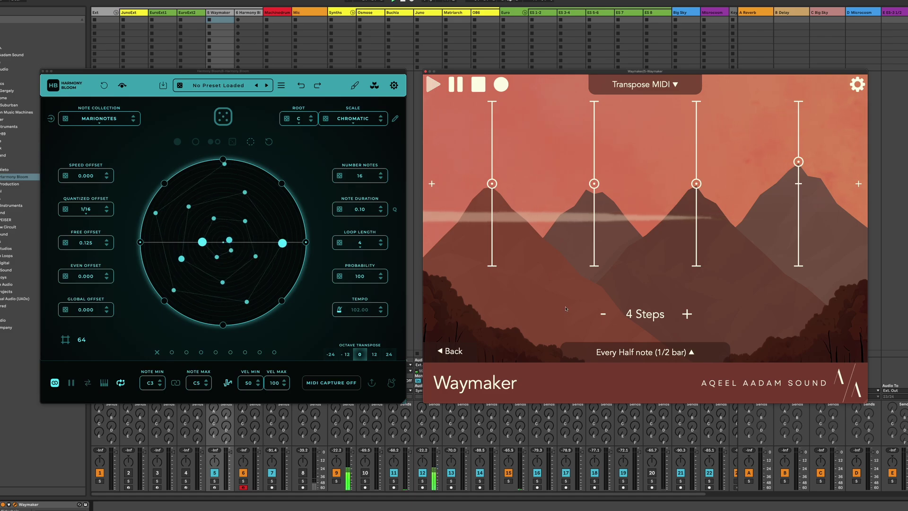
pyautogui.moveTo(595, 184); pyautogui.dragTo(594, 178)
# Step: Lower the third step just below the root and bring up the sequence advance timing options
pyautogui.moveTo(697, 184)
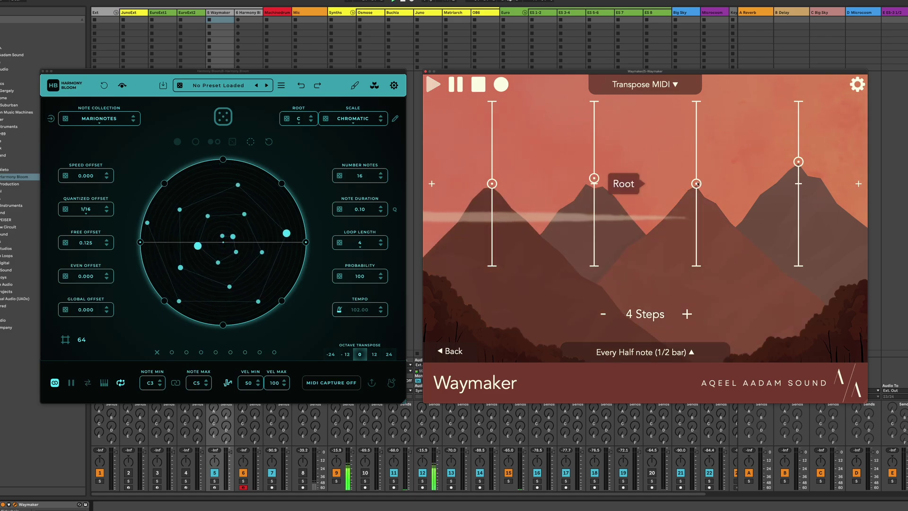
pyautogui.moveTo(693, 185); pyautogui.dragTo(697, 190)
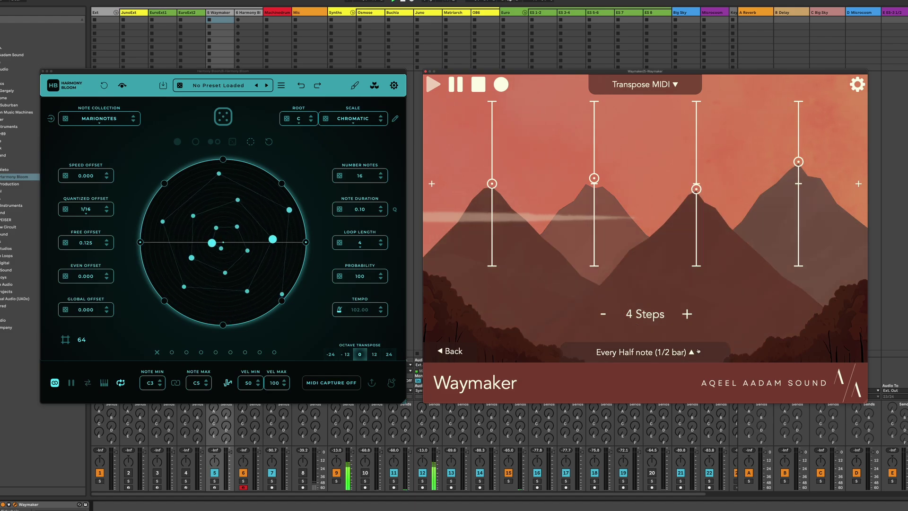
pyautogui.click(699, 351)
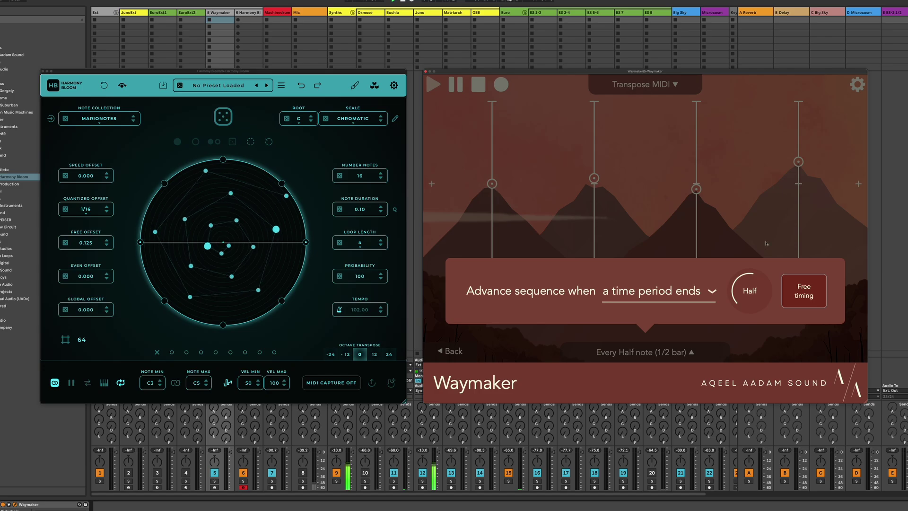
# Step: Close the 'Advance sequence when' popup, keeping half-note advance, and stop playback
pyautogui.click(743, 341)
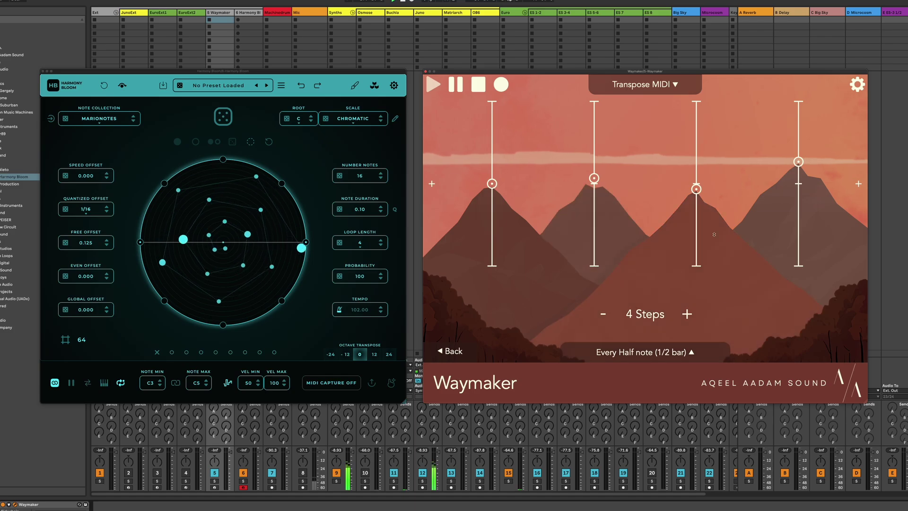
pyautogui.press('space')
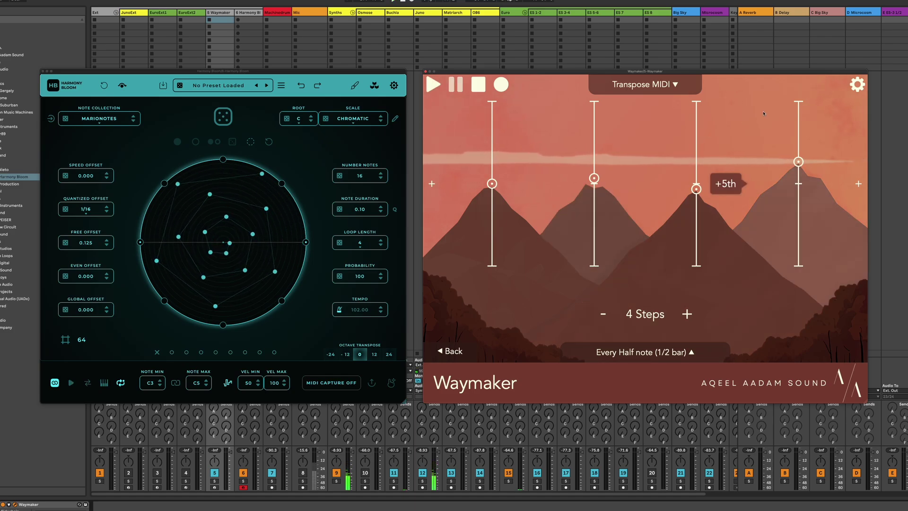